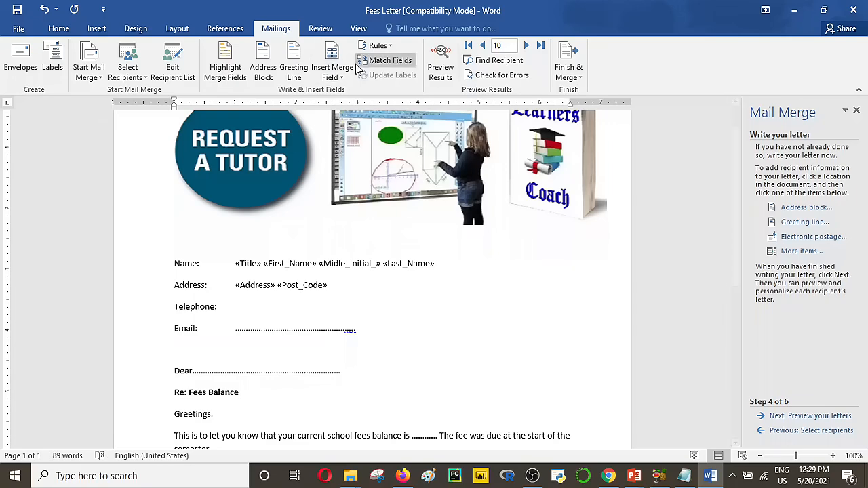
# Insert the Telephone merge field on the Telephone line and replace the Email line's dotted placeholder with the Email merge field
pyautogui.click(342, 77)
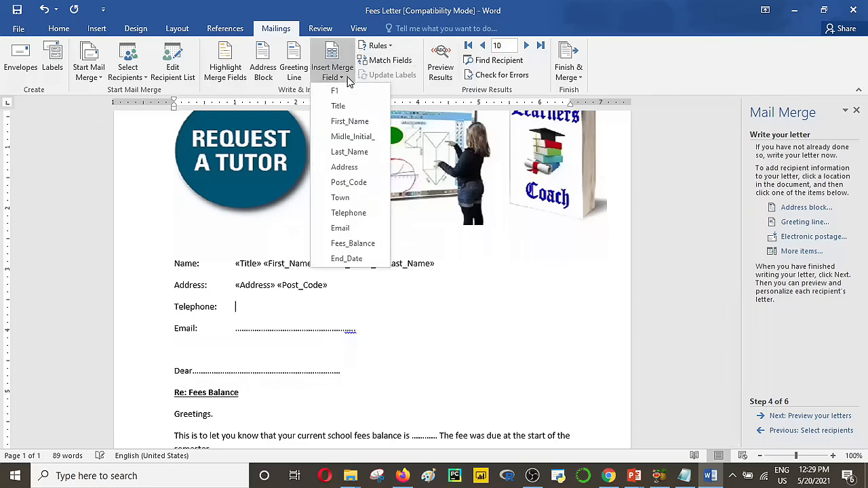
pyautogui.click(348, 213)
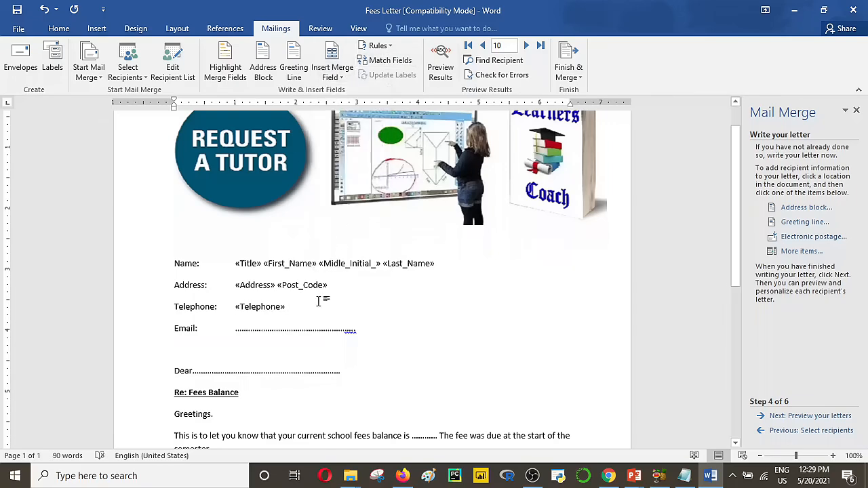
pyautogui.click(364, 331)
pyautogui.press('BackSpace')
pyautogui.press('BackSpace')
pyautogui.press('BackSpace')
pyautogui.press('BackSpace')
pyautogui.press('BackSpace')
pyautogui.press('BackSpace')
pyautogui.press('BackSpace')
pyautogui.press('BackSpace')
pyautogui.press('BackSpace')
pyautogui.press('BackSpace')
pyautogui.press('BackSpace')
pyautogui.press('BackSpace')
pyautogui.press('BackSpace')
pyautogui.press('BackSpace')
pyautogui.press('BackSpace')
pyautogui.press('BackSpace')
pyautogui.press('BackSpace')
pyautogui.press('BackSpace')
pyautogui.press('BackSpace')
pyautogui.press('BackSpace')
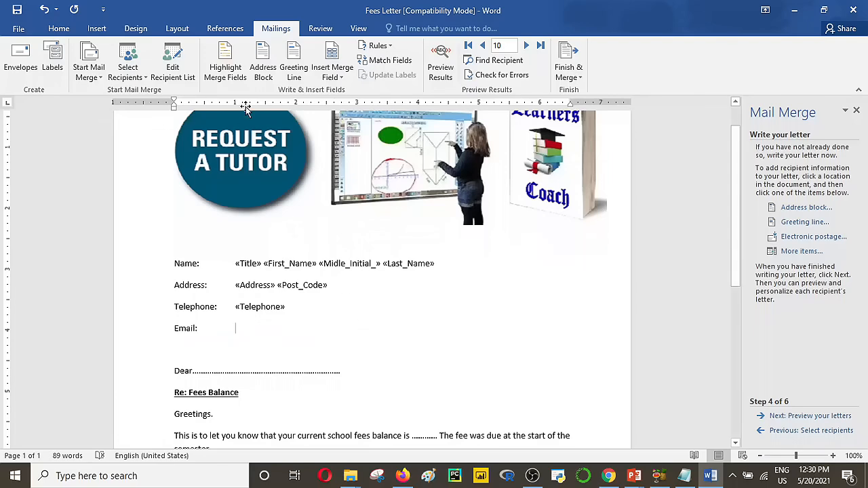
pyautogui.click(341, 77)
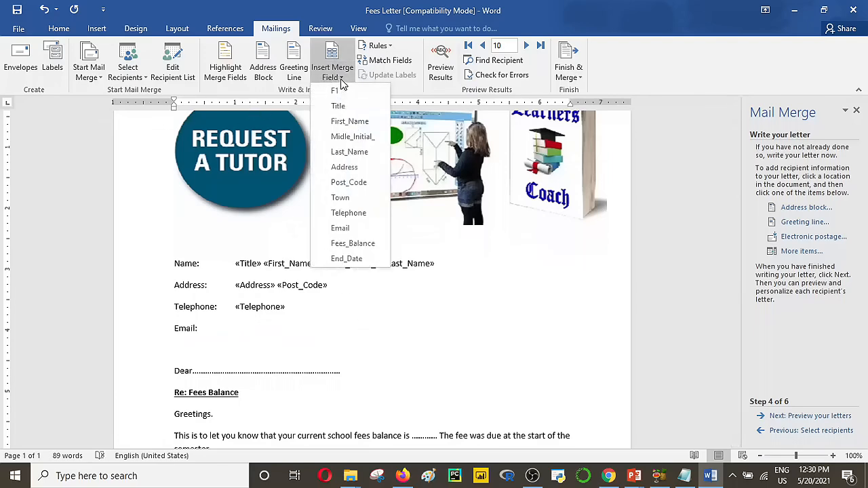
pyautogui.click(348, 228)
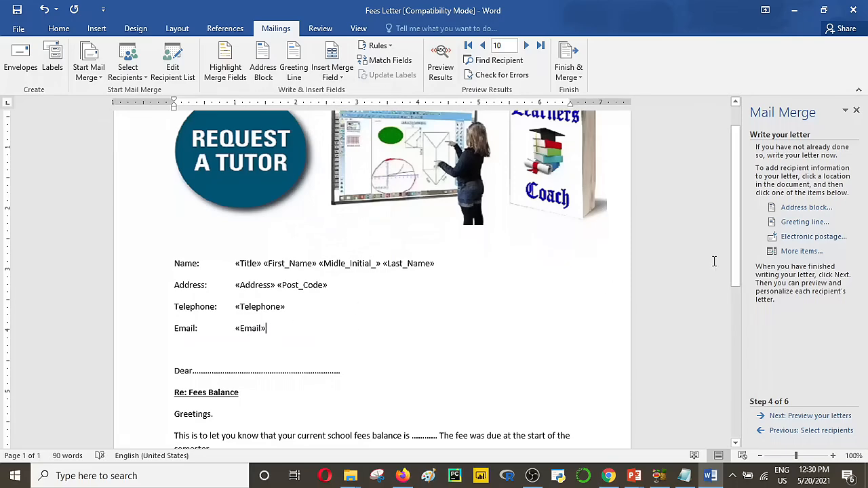
# Add the Title and First_Name merge fields after "Dear" in the salutation, separated by a space
pyautogui.moveTo(737, 223); pyautogui.dragTo(737, 271)
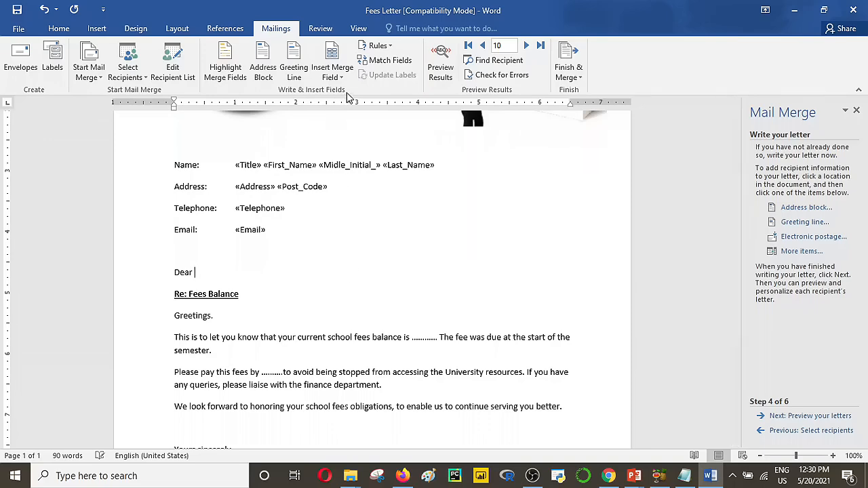
pyautogui.click(334, 76)
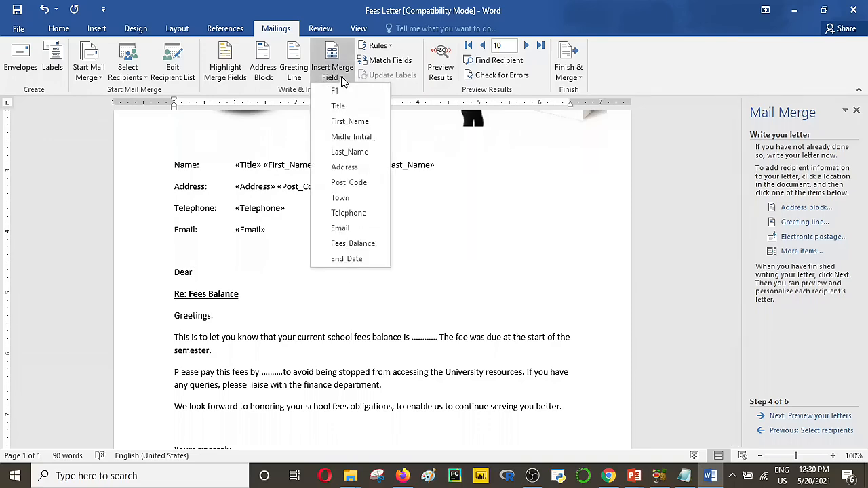
pyautogui.click(343, 111)
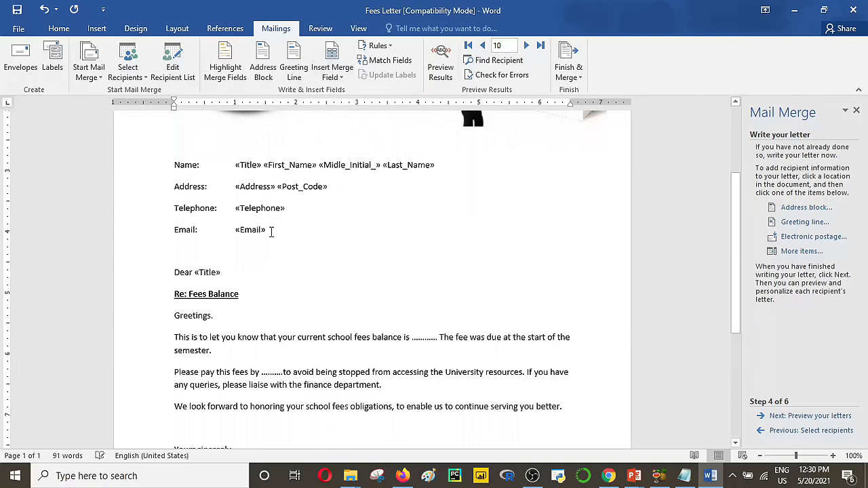
pyautogui.click(345, 76)
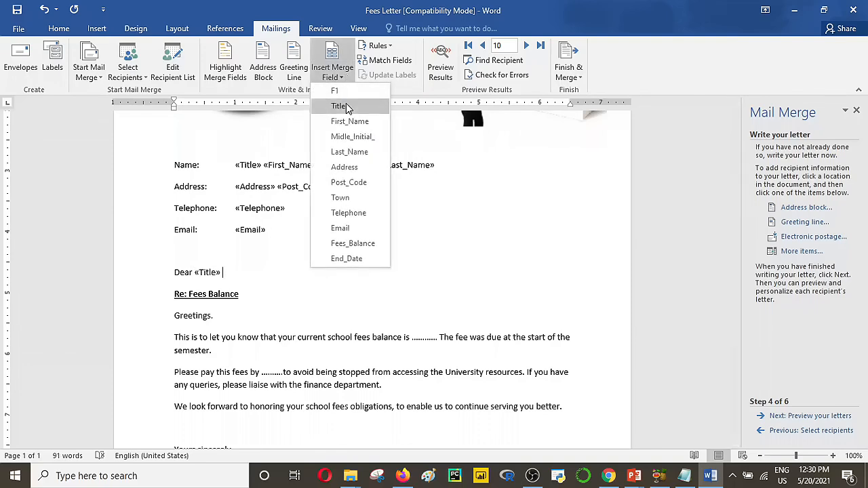
pyautogui.click(350, 122)
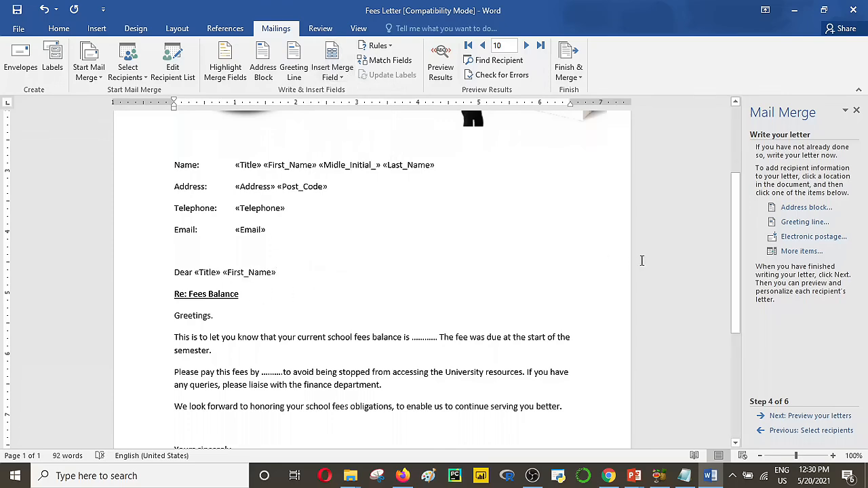
# Replace the dotted placeholder after "your current school fees balance is" with the Fees_Balance merge field
pyautogui.moveTo(737, 265); pyautogui.dragTo(740, 323)
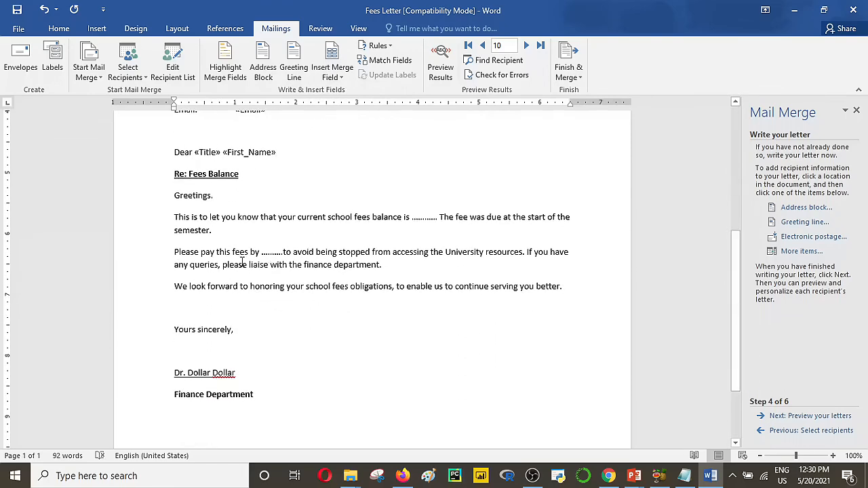
pyautogui.click(439, 217)
pyautogui.press('BackSpace')
pyautogui.press('BackSpace')
pyautogui.press('BackSpace')
pyautogui.press('BackSpace')
pyautogui.press('BackSpace')
pyautogui.press('BackSpace')
pyautogui.press('BackSpace')
pyautogui.press('BackSpace')
pyautogui.press('BackSpace')
pyautogui.press('BackSpace')
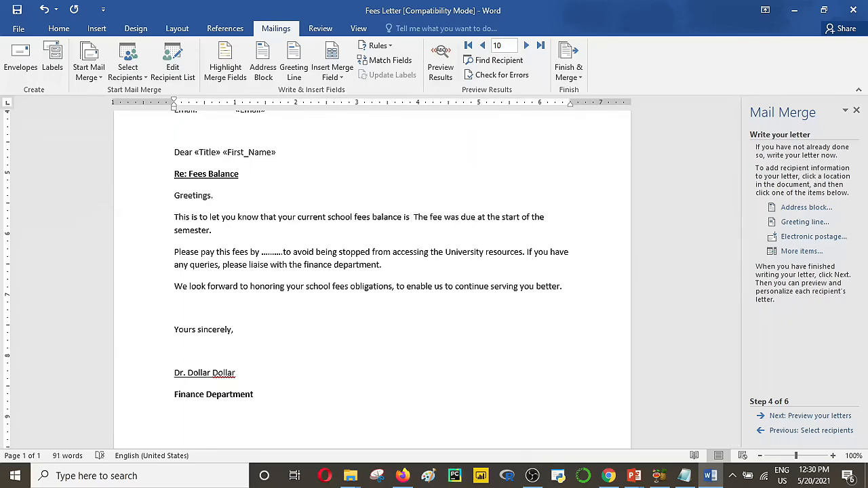
pyautogui.click(343, 77)
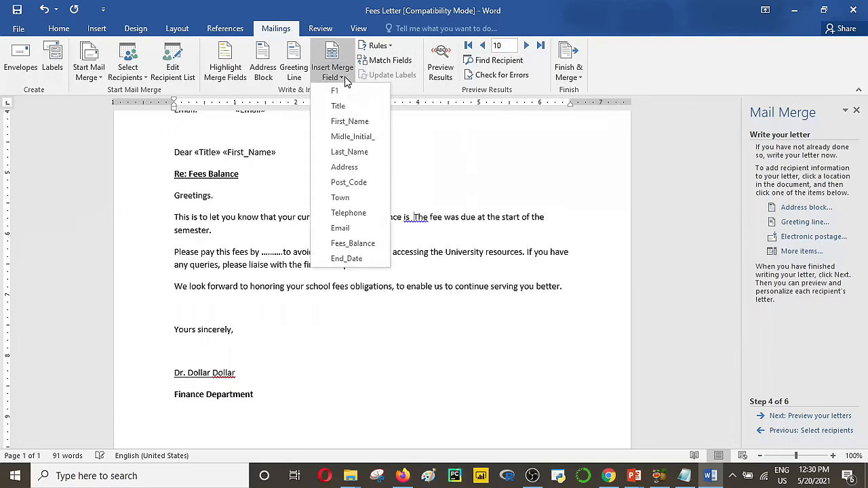
pyautogui.click(352, 243)
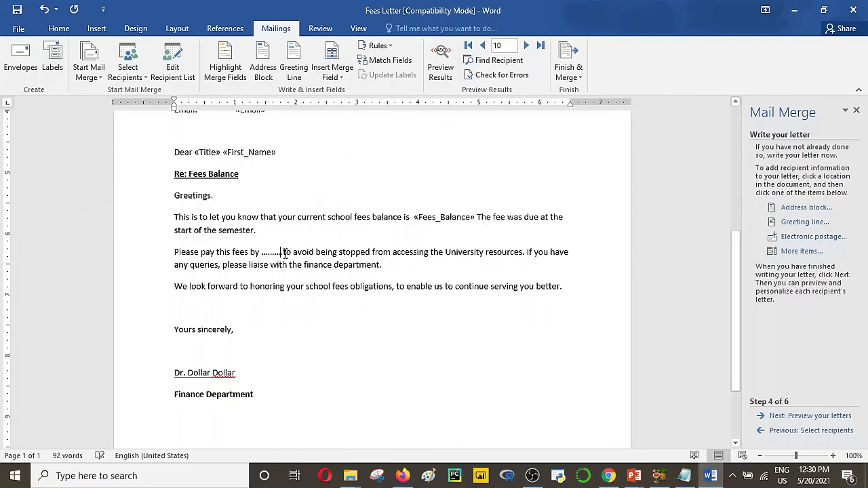
# Replace the dotted placeholder after "Please pay this fees by" with the End_Date merge field
pyautogui.press('BackSpace')
pyautogui.press('BackSpace')
pyautogui.press('BackSpace')
pyautogui.press('BackSpace')
pyautogui.press('BackSpace')
pyautogui.press('BackSpace')
pyautogui.press('BackSpace')
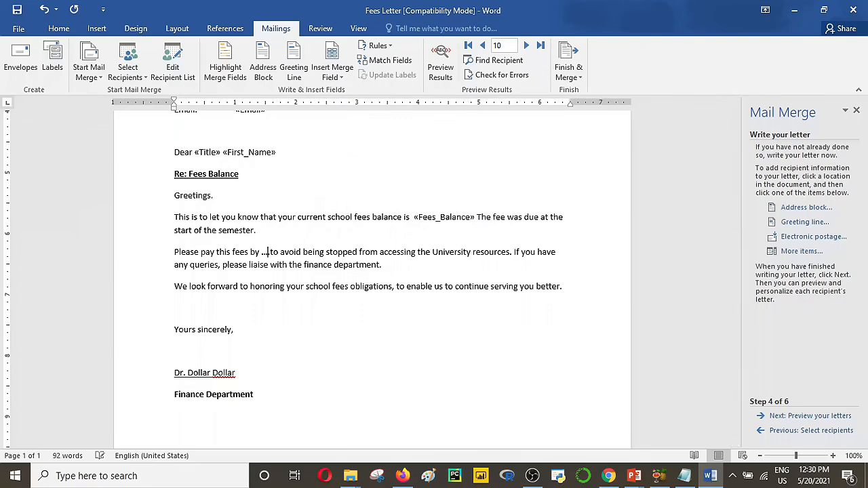
pyautogui.press('BackSpace')
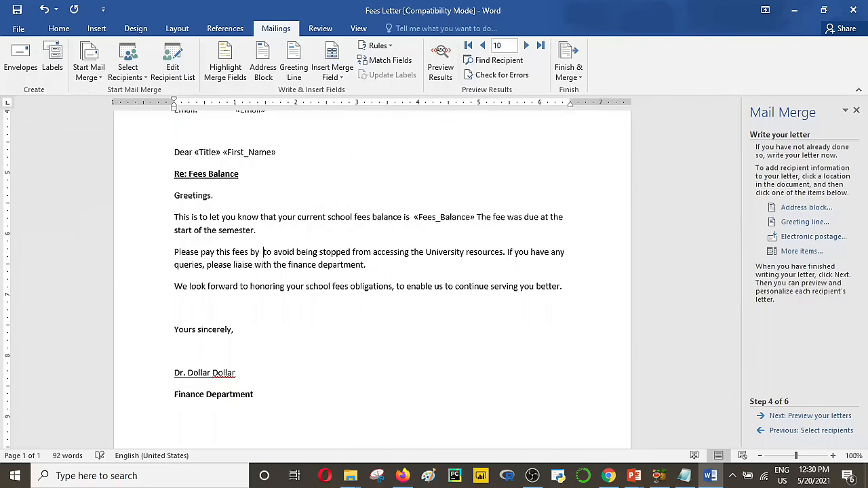
pyautogui.click(342, 78)
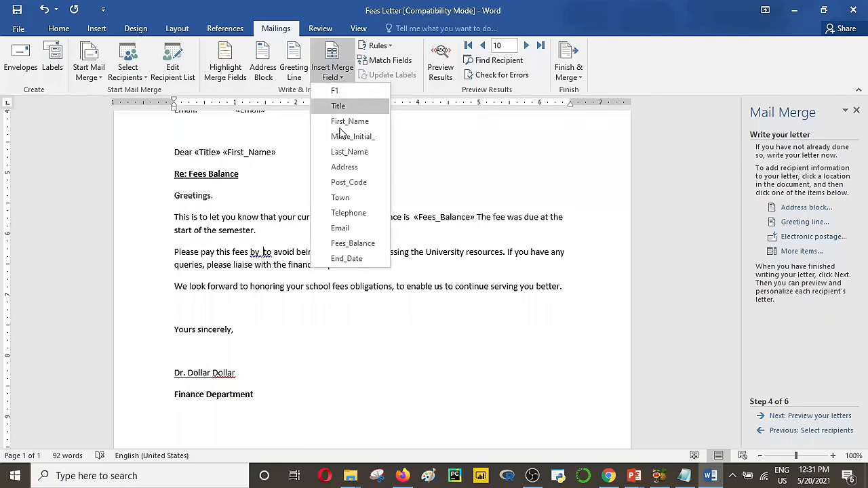
pyautogui.click(347, 259)
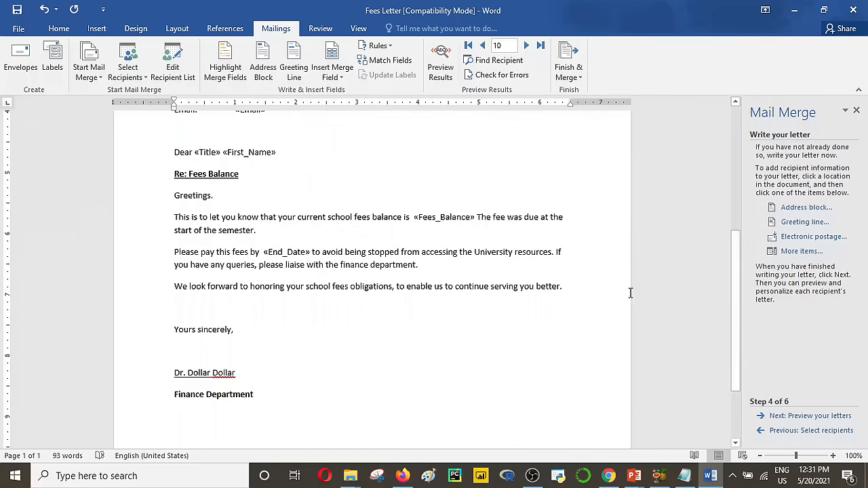
pyautogui.click(342, 79)
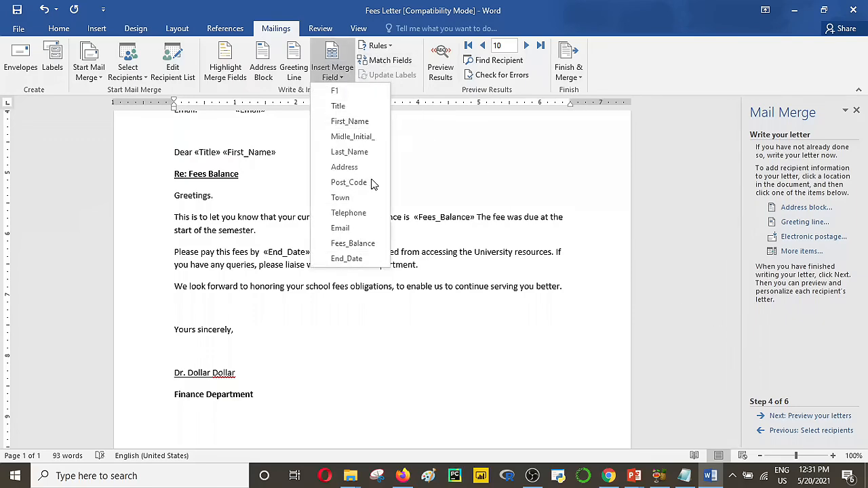
pyautogui.click(276, 286)
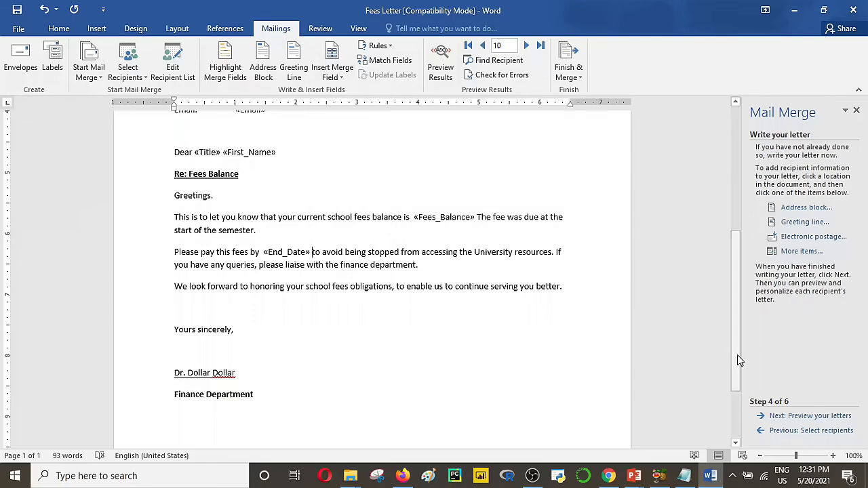
# Preview the merged letters, going back through the recipients to recipient 6 and checking that letter through to its end
pyautogui.moveTo(737, 355)
pyautogui.mouseDown()
pyautogui.moveTo(752, 443)
pyautogui.moveTo(750, 206)
pyautogui.moveTo(753, 382)
pyautogui.mouseUp()
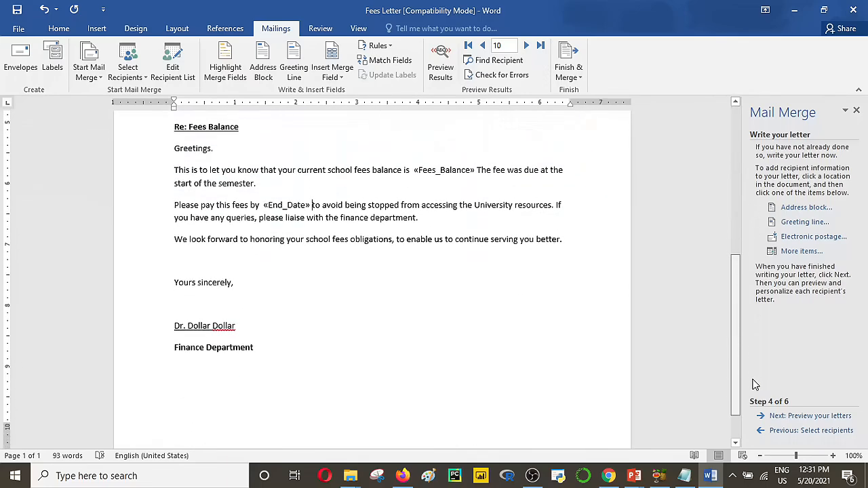
pyautogui.click(824, 418)
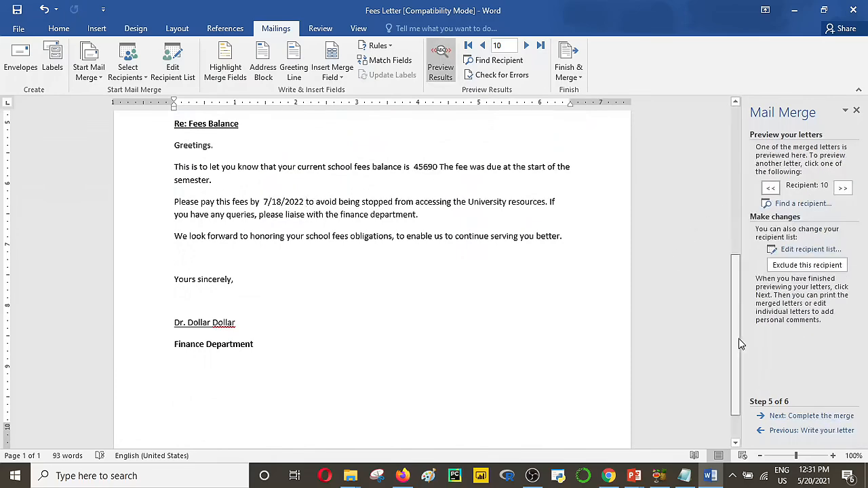
pyautogui.moveTo(741, 344); pyautogui.dragTo(751, 183)
pyautogui.scroll(-1, 556, 224)
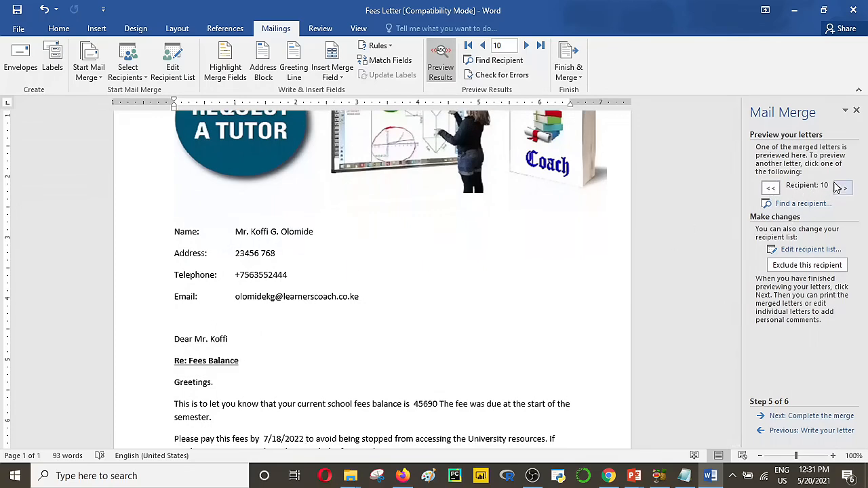
pyautogui.click(771, 188)
pyautogui.click(771, 188)
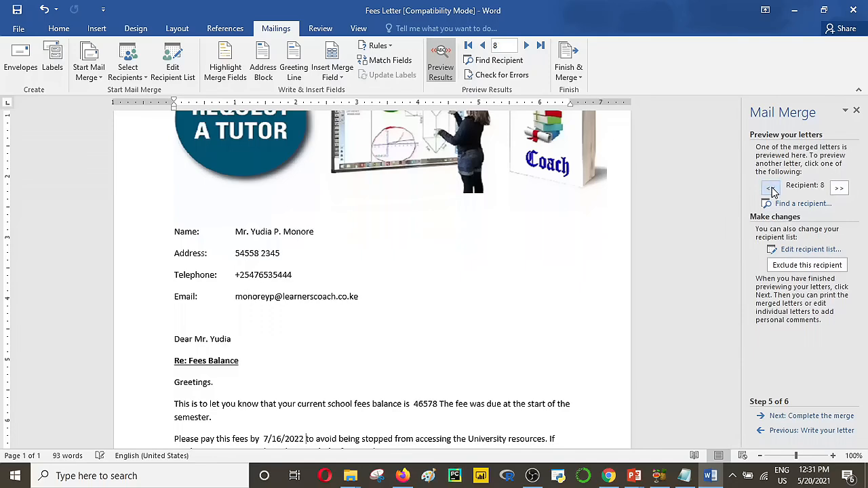
pyautogui.click(771, 188)
pyautogui.click(771, 188)
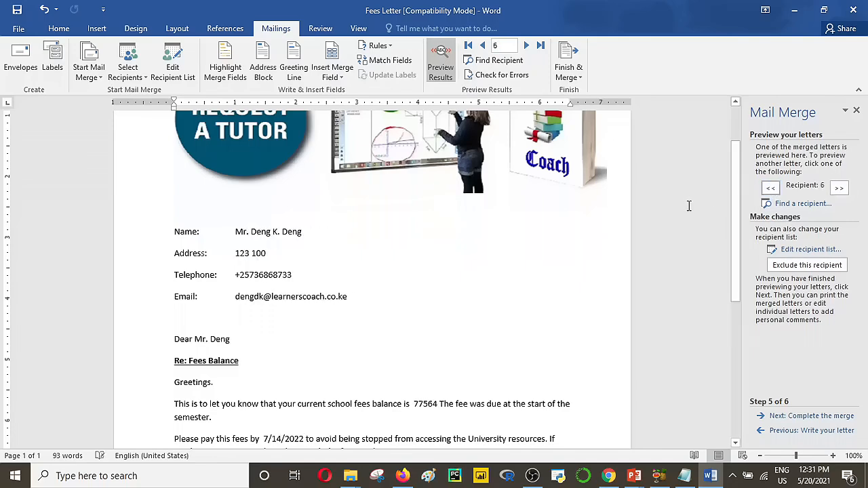
pyautogui.moveTo(736, 224)
pyautogui.mouseDown()
pyautogui.moveTo(736, 325)
pyautogui.moveTo(761, 206)
pyautogui.moveTo(744, 200)
pyautogui.moveTo(737, 150)
pyautogui.moveTo(729, 354)
pyautogui.mouseUp()
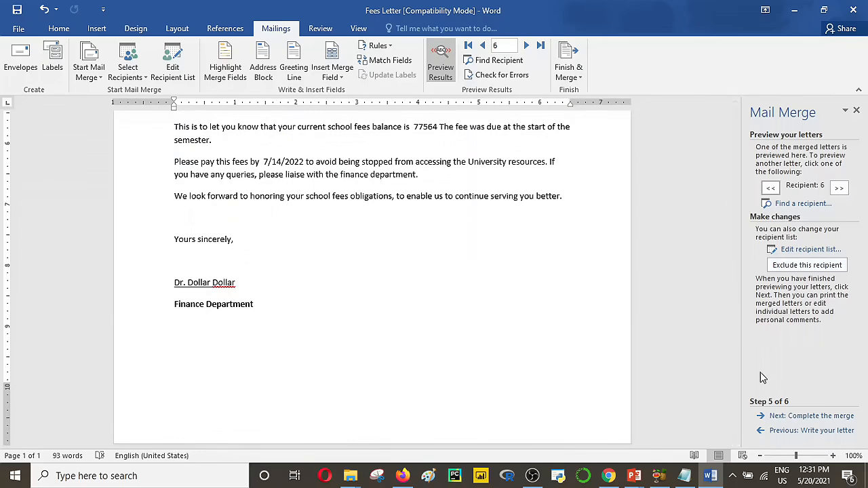
# Complete the mail merge by merging all records into a new document of individual letters
pyautogui.click(837, 417)
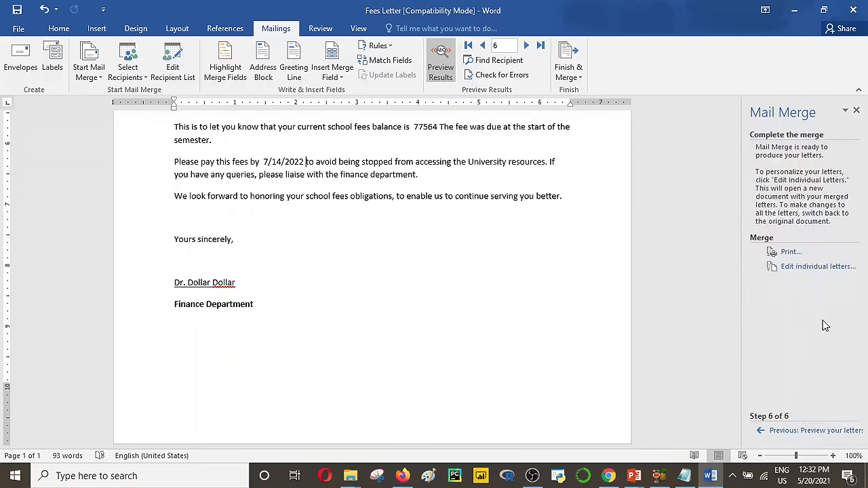
pyautogui.click(581, 83)
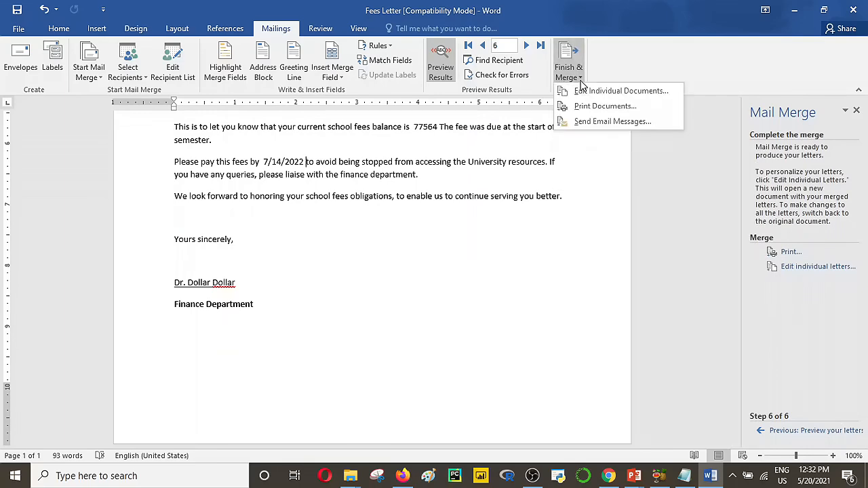
pyautogui.click(616, 95)
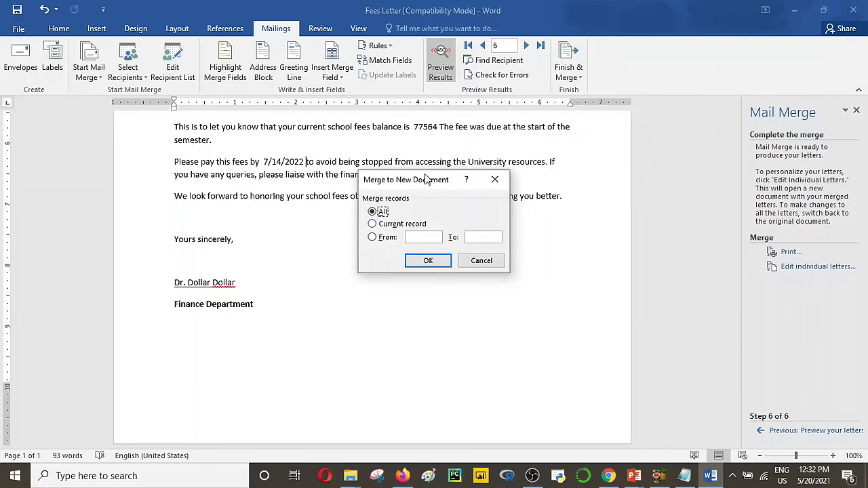
pyautogui.click(428, 262)
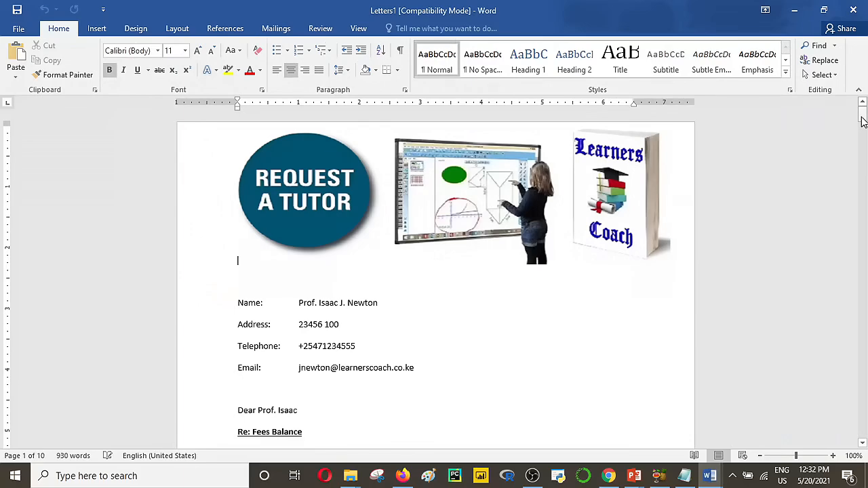
# Review the merged letters from the first page through to the last recipient's letter
pyautogui.moveTo(862, 120)
pyautogui.mouseDown()
pyautogui.moveTo(863, 129)
pyautogui.moveTo(864, 117)
pyautogui.mouseUp()
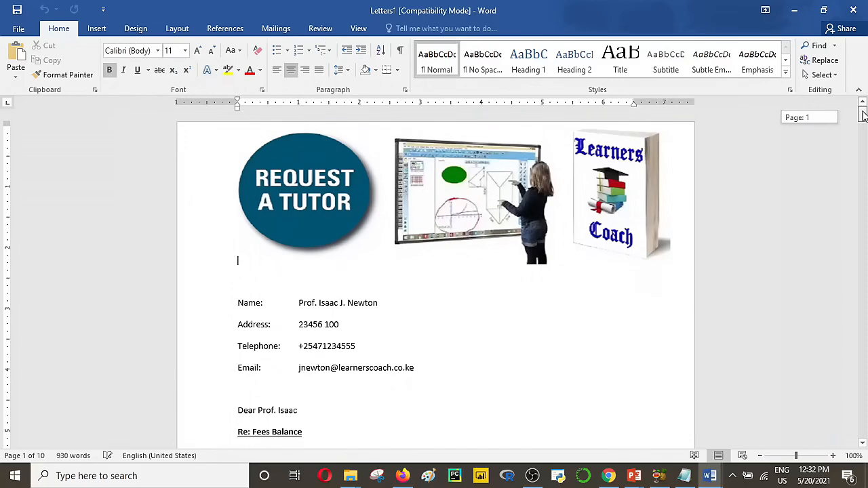
pyautogui.moveTo(864, 117); pyautogui.dragTo(863, 417)
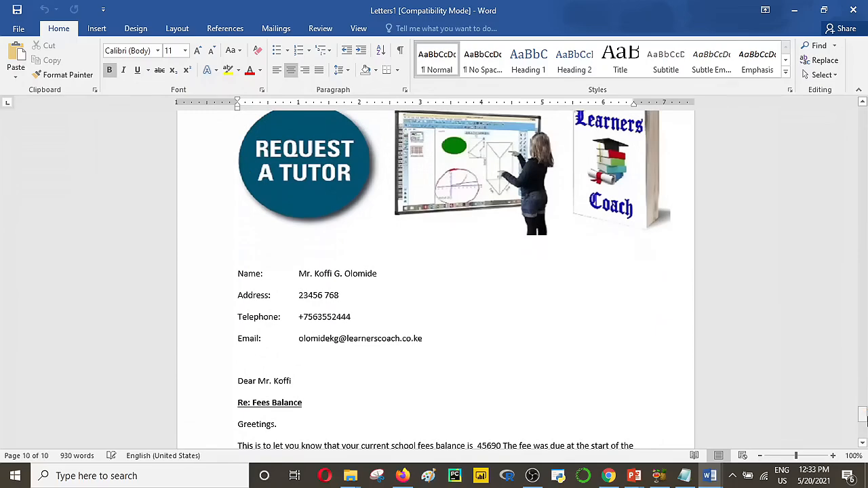
pyautogui.moveTo(863, 416)
pyautogui.mouseDown()
pyautogui.moveTo(864, 442)
pyautogui.moveTo(863, 422)
pyautogui.mouseUp()
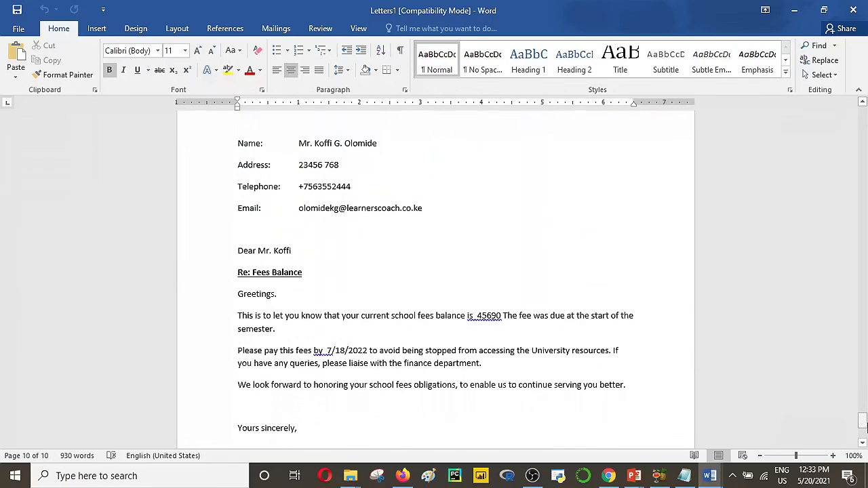